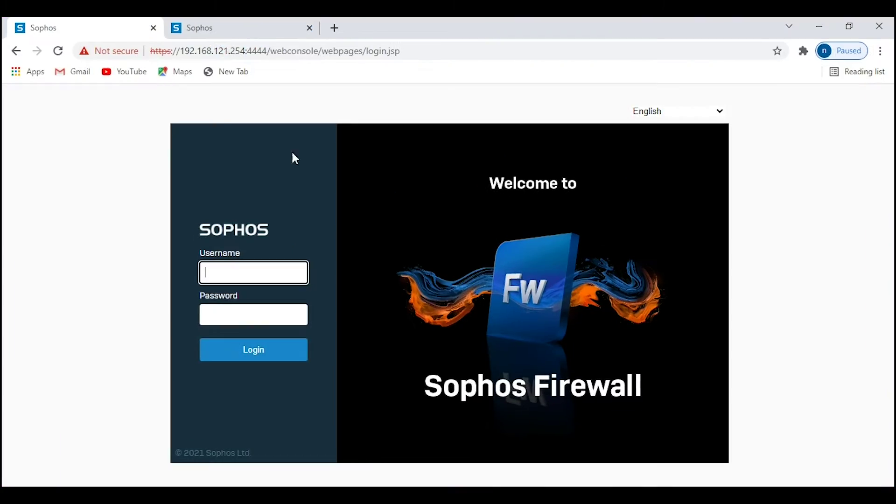
# Step: Log in as admin with the account password and continue past the Register your firewall page
pyautogui.click(238, 266)
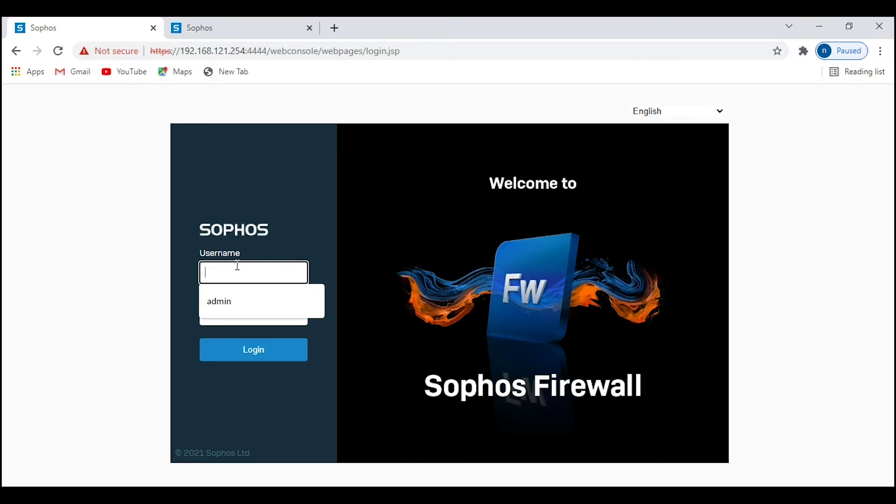
pyautogui.write('admin')
pyautogui.press('Tab')
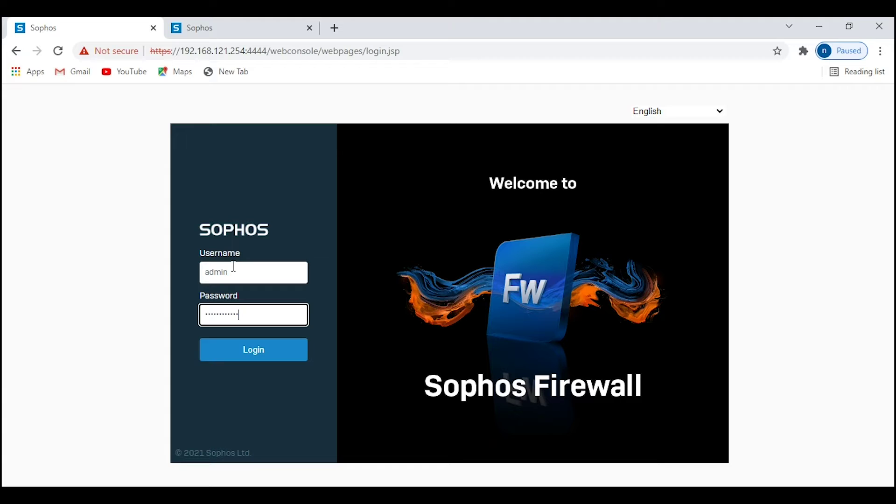
pyautogui.press('Return')
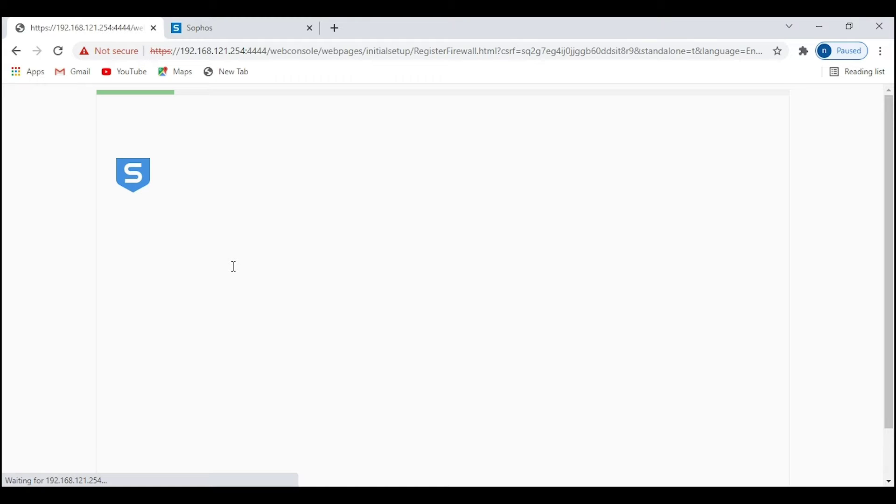
pyautogui.scroll(-2, 426, 317)
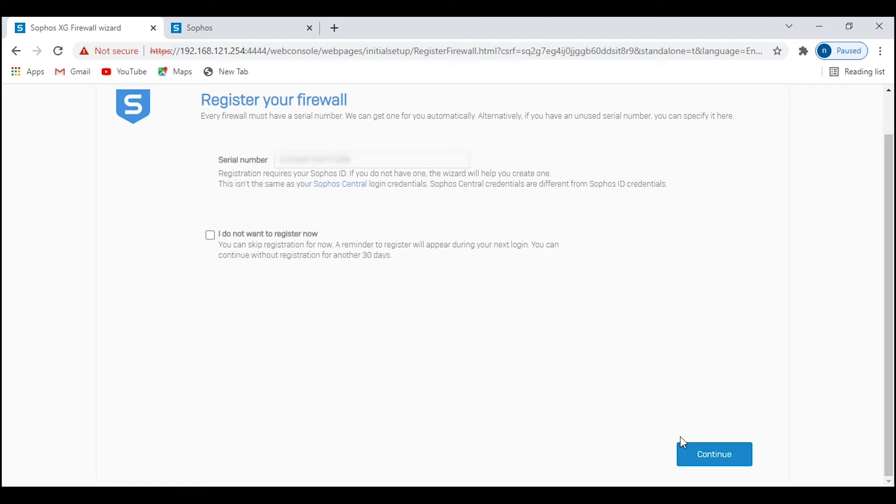
pyautogui.click(692, 450)
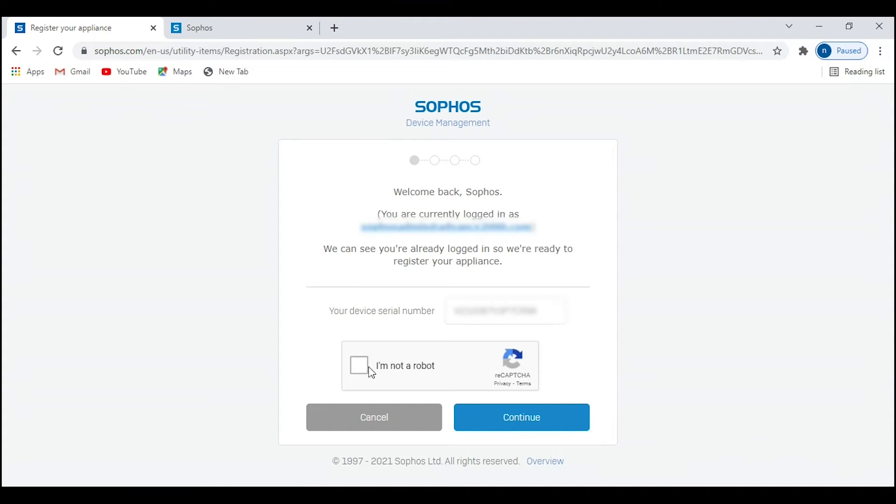
# Step: Pass the reCAPTCHA, confirm registration of the XGS2100, and initiate licence synchronization
pyautogui.click(360, 366)
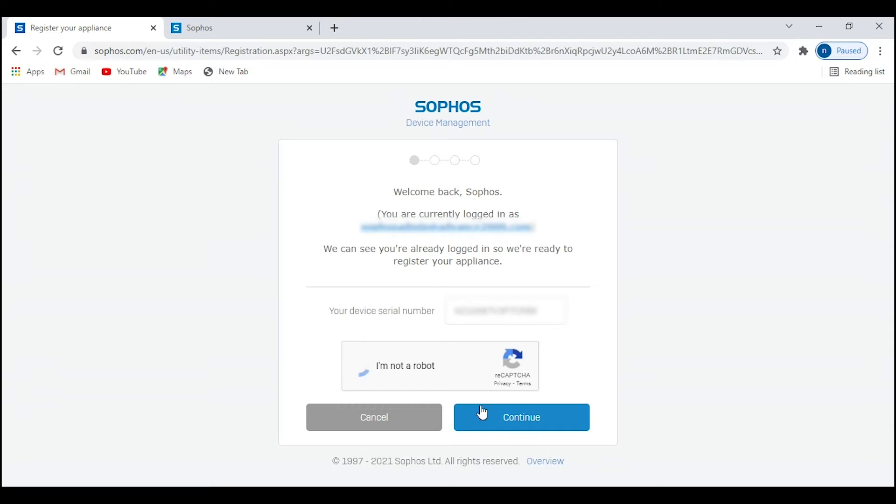
pyautogui.click(508, 426)
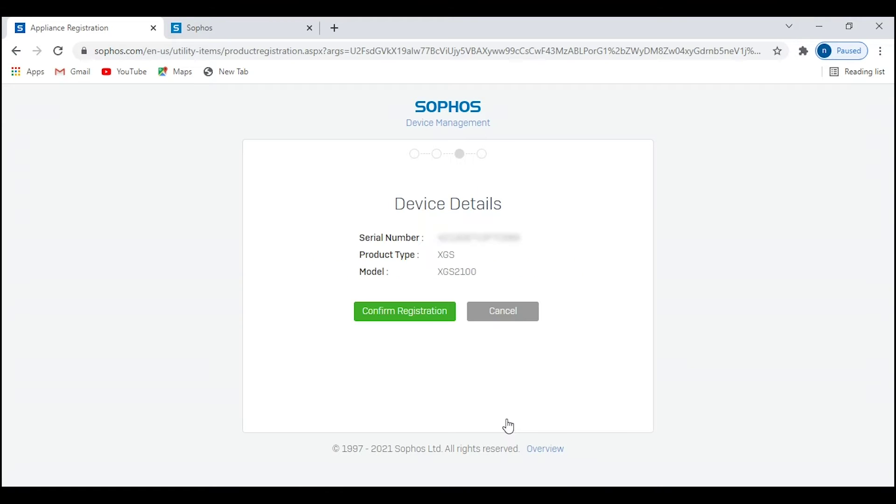
pyautogui.click(420, 318)
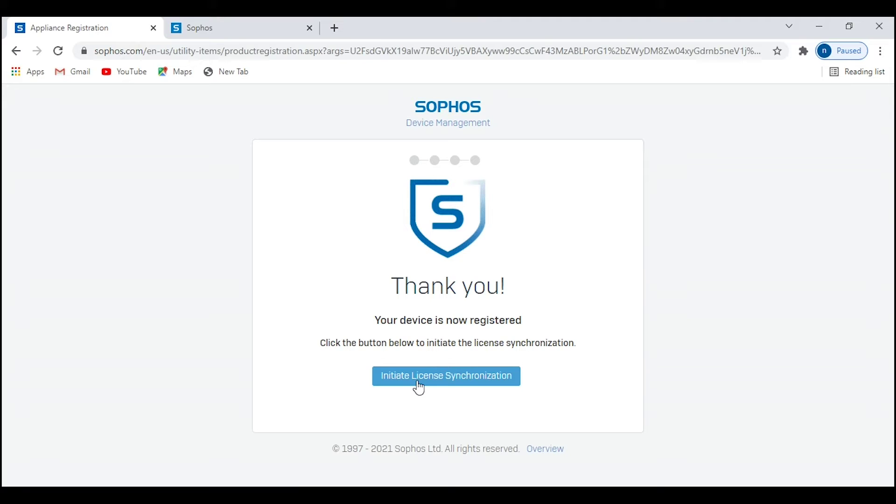
pyautogui.click(418, 381)
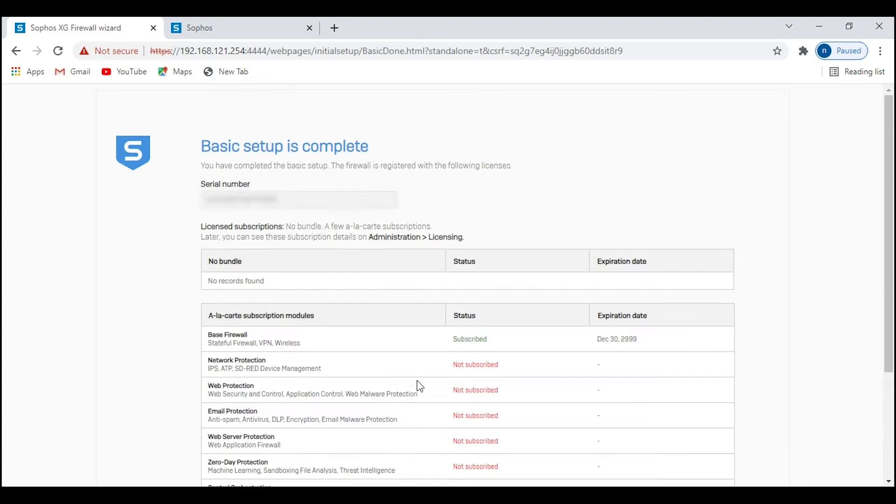
# Step: Finish the basic setup wizard and postpone the firmware upgrade with Don't upgrade yet
pyautogui.scroll(-3, 420, 386)
pyautogui.click(713, 455)
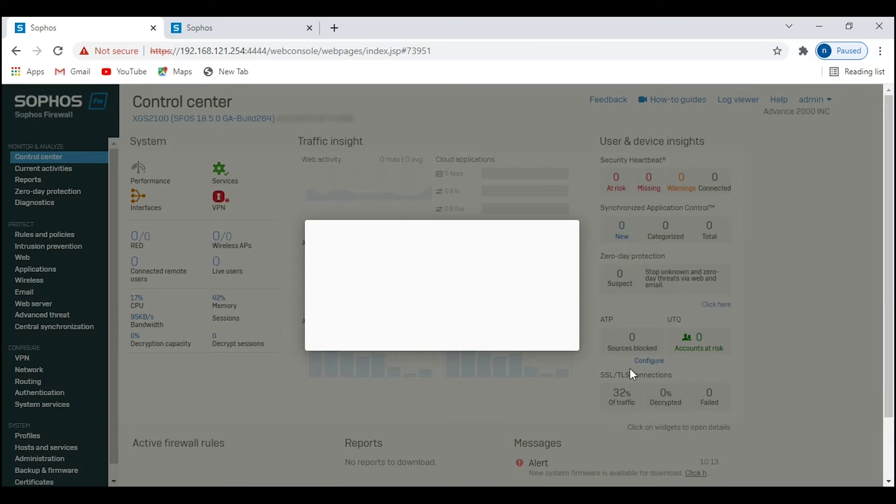
pyautogui.click(485, 437)
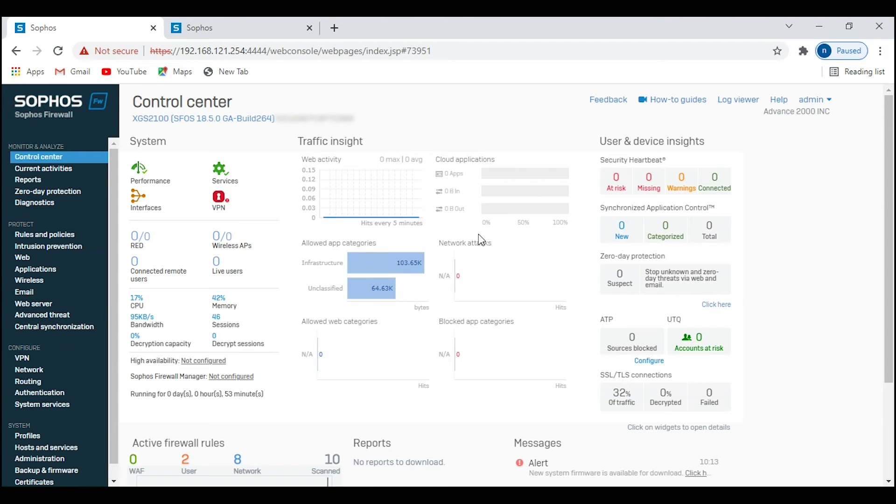
# Step: Review the licensed subscriptions and network interfaces, then open System services > High availability
pyautogui.click(58, 461)
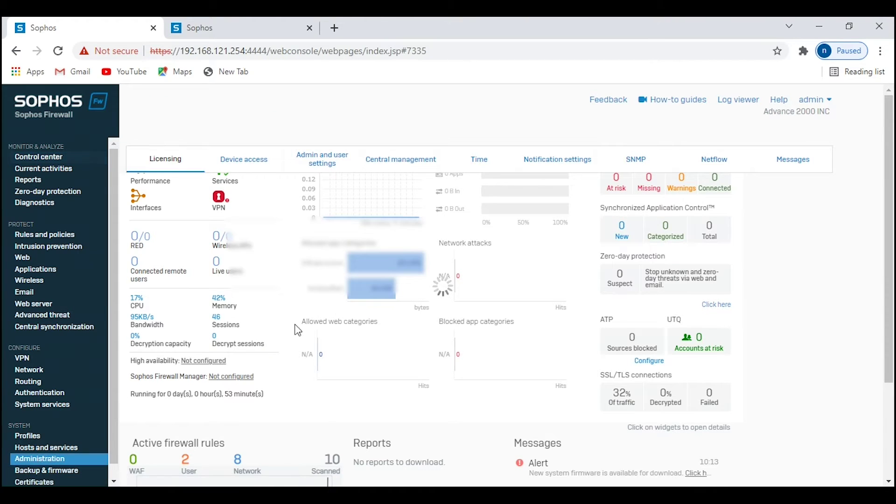
pyautogui.scroll(-5, 446, 356)
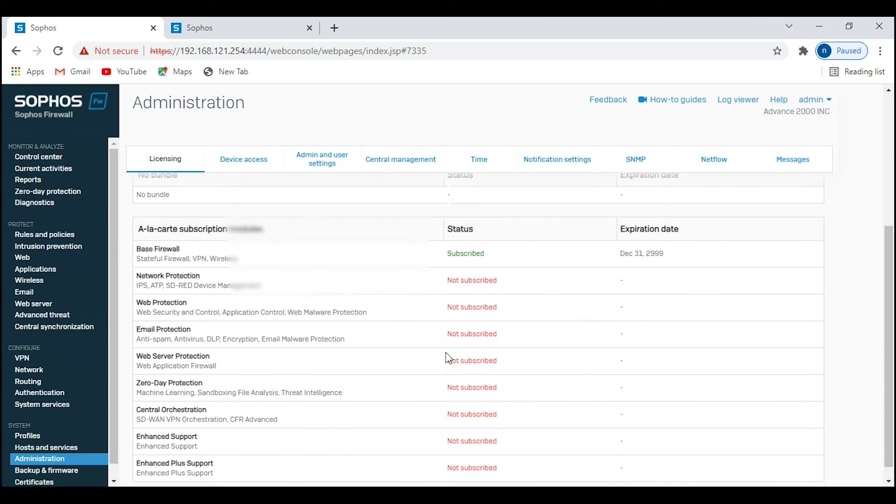
pyautogui.scroll(2, 446, 345)
pyautogui.scroll(3, 446, 345)
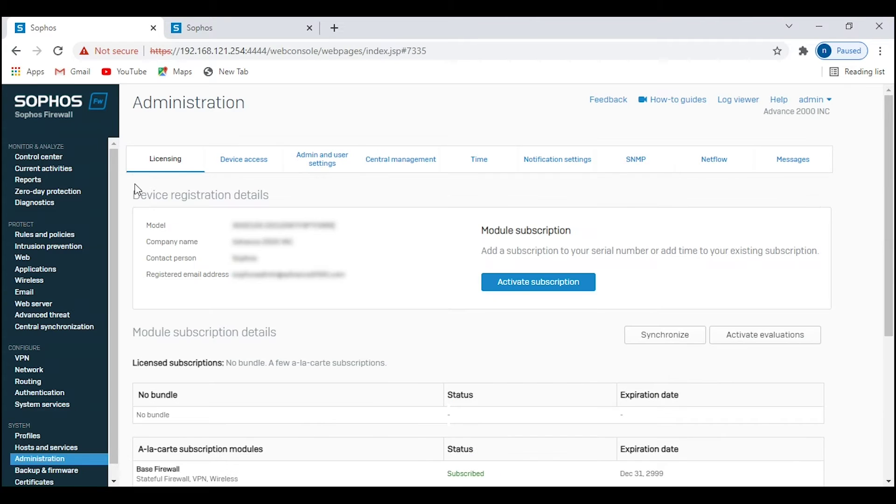
pyautogui.click(47, 158)
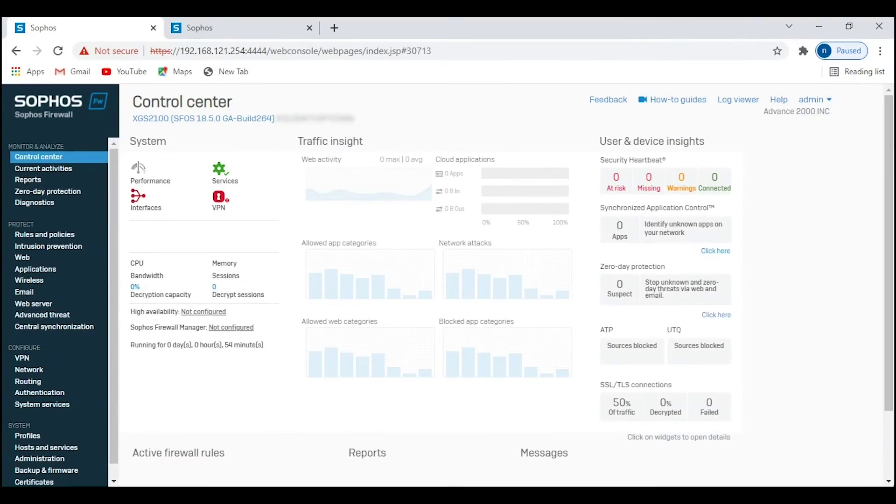
pyautogui.click(29, 369)
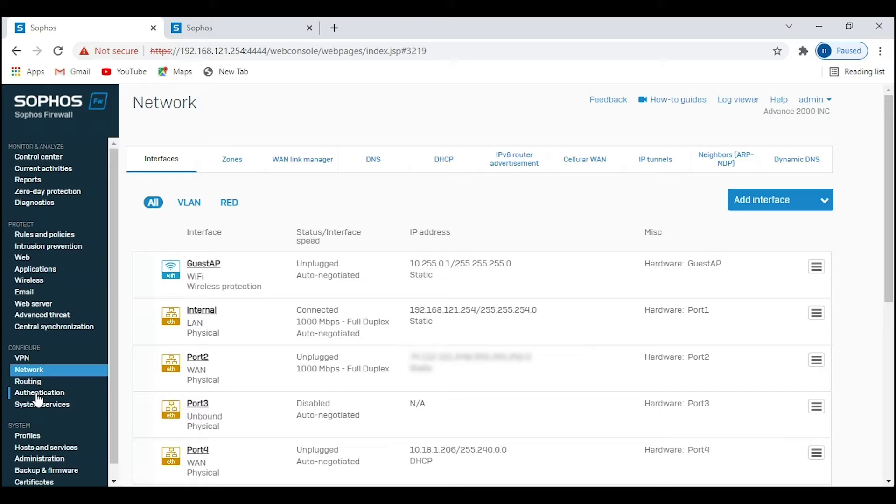
pyautogui.click(40, 403)
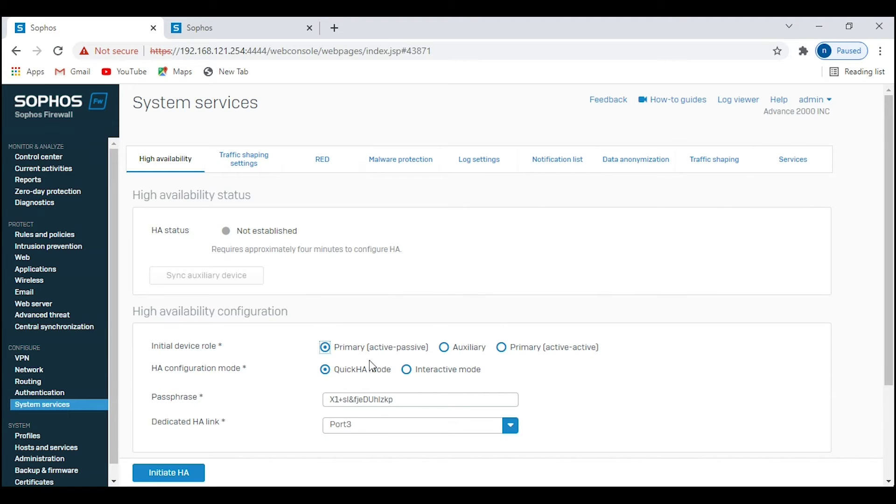
# Step: Set the HA passphrase and initiate QuickHA as active-passive Primary over Port3, confirming with OK
pyautogui.click(390, 401)
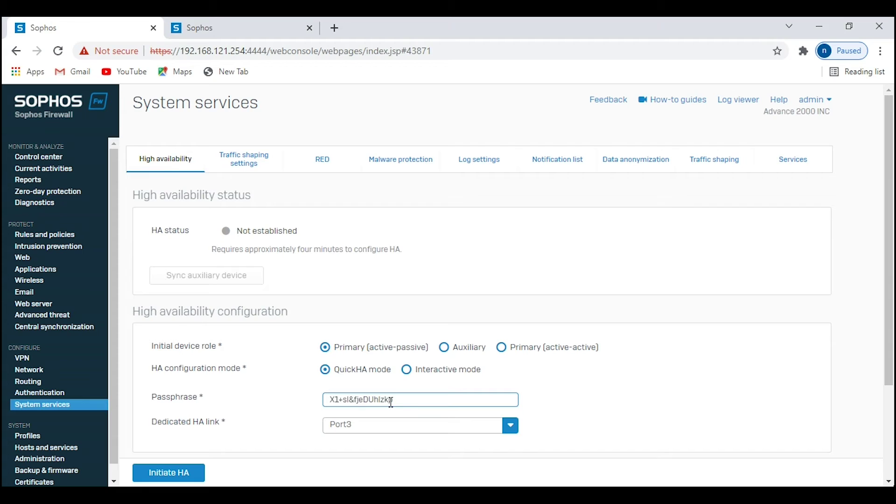
pyautogui.tripleClick(391, 402)
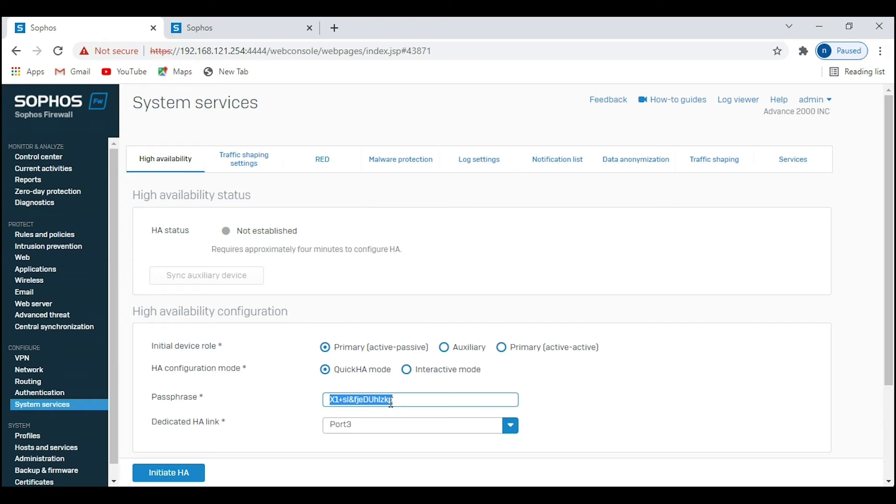
pyautogui.click(161, 476)
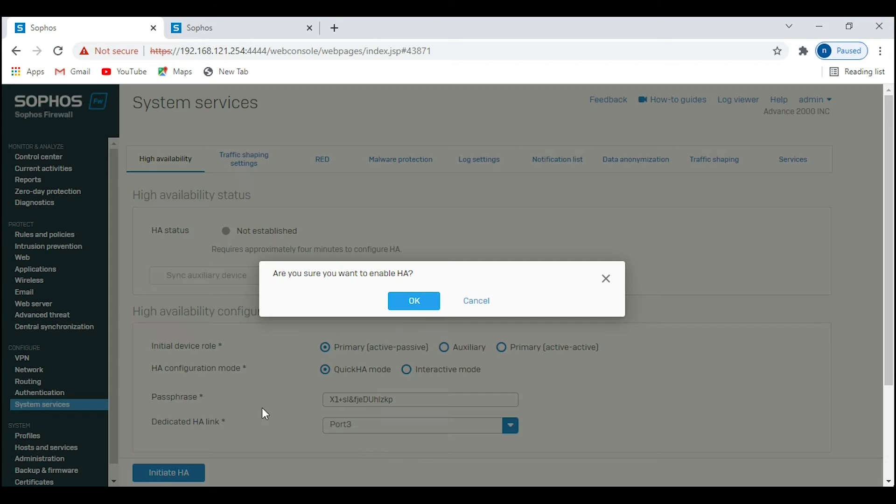
pyautogui.click(414, 302)
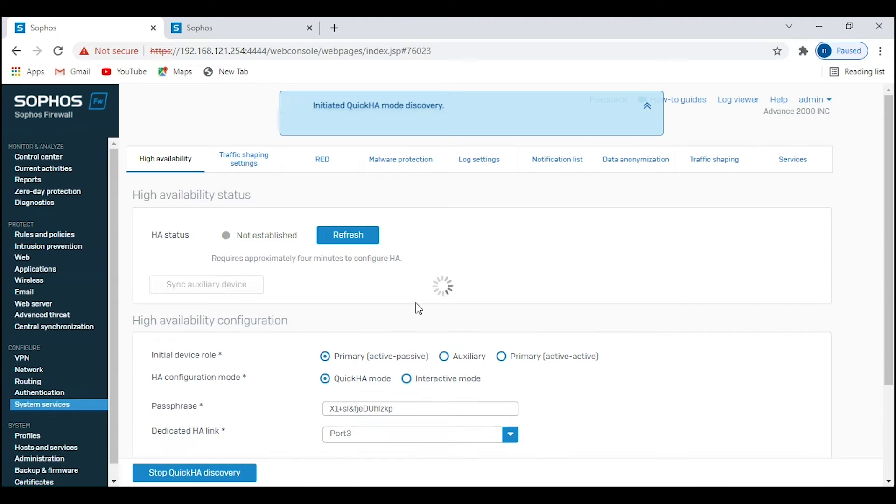
# Step: On the second firewall, check the network interfaces and open the High availability page
pyautogui.click(233, 28)
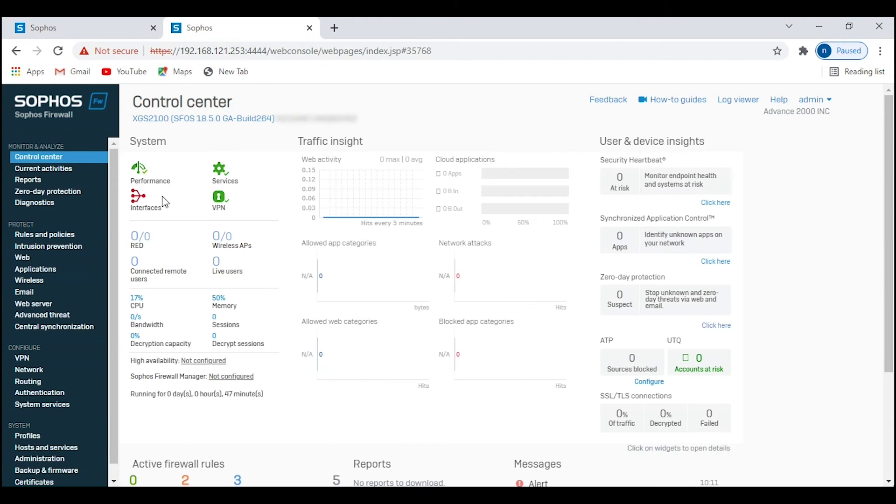
pyautogui.click(39, 370)
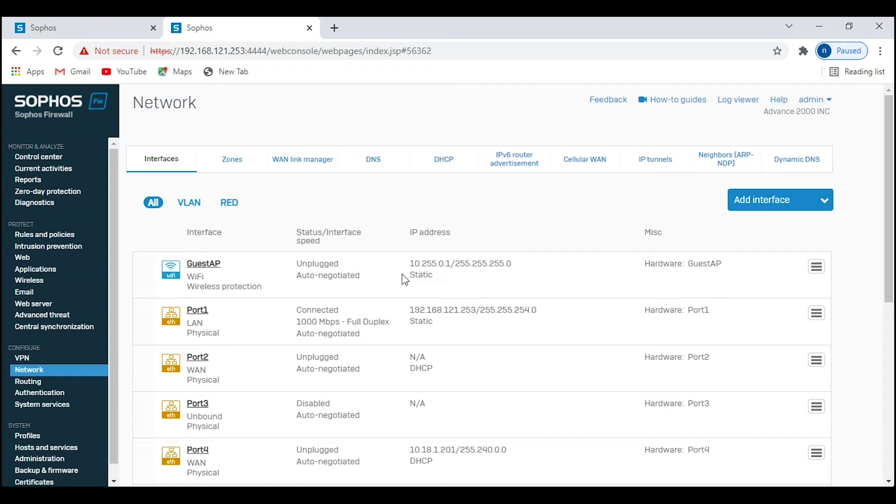
pyautogui.click(47, 406)
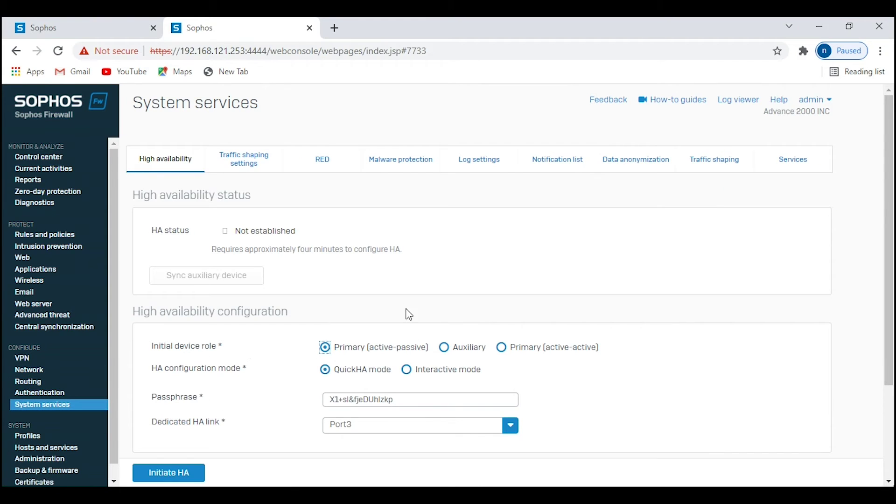
# Step: Initiate HA as the Auxiliary device, confirm, and refresh until the peer is detected
pyautogui.click(444, 347)
pyautogui.click(181, 478)
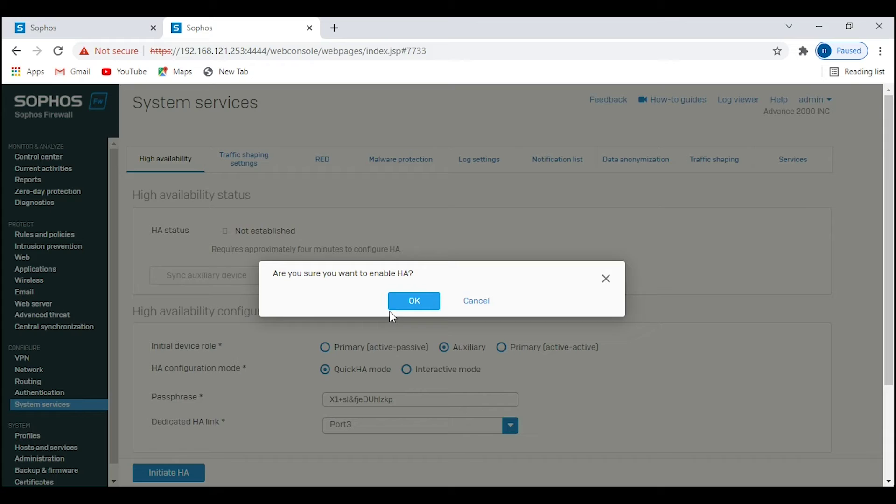
pyautogui.click(419, 297)
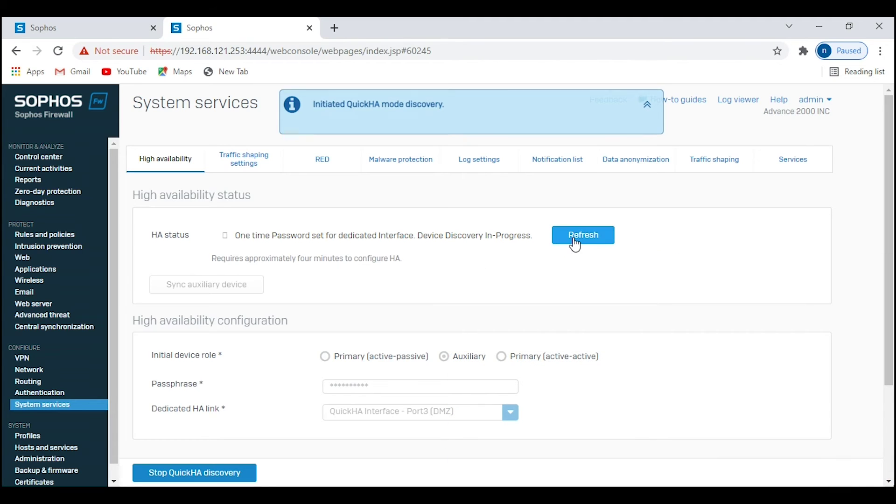
pyautogui.click(575, 245)
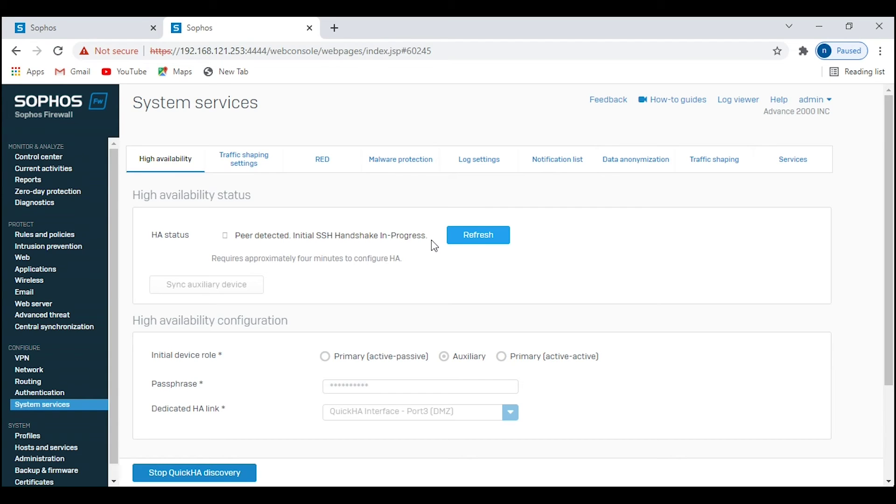
pyautogui.click(467, 241)
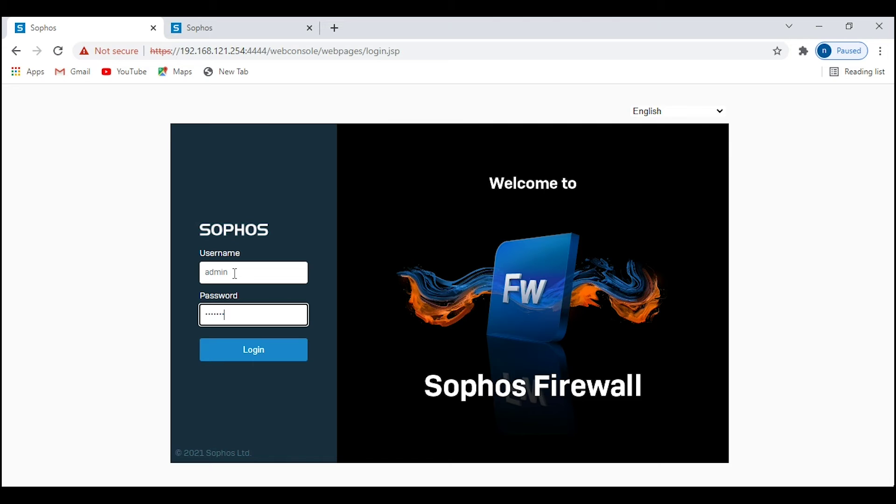
# Step: Log back into the first firewall with the admin password, dismiss the firmware notice, and open HA status
pyautogui.write('123')
pyautogui.press('Return')
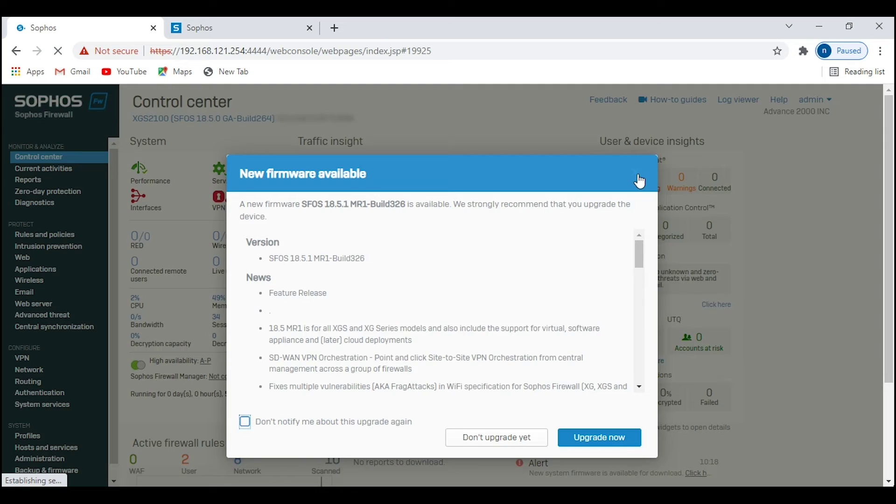
pyautogui.click(639, 181)
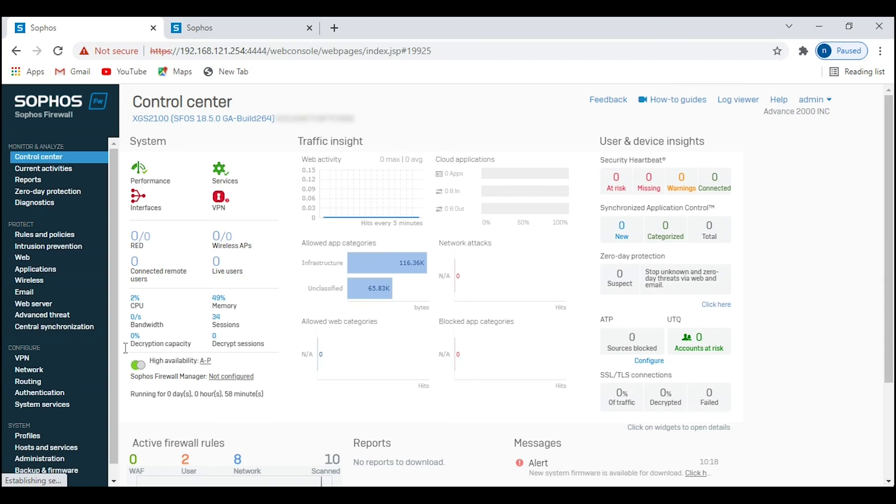
pyautogui.click(48, 409)
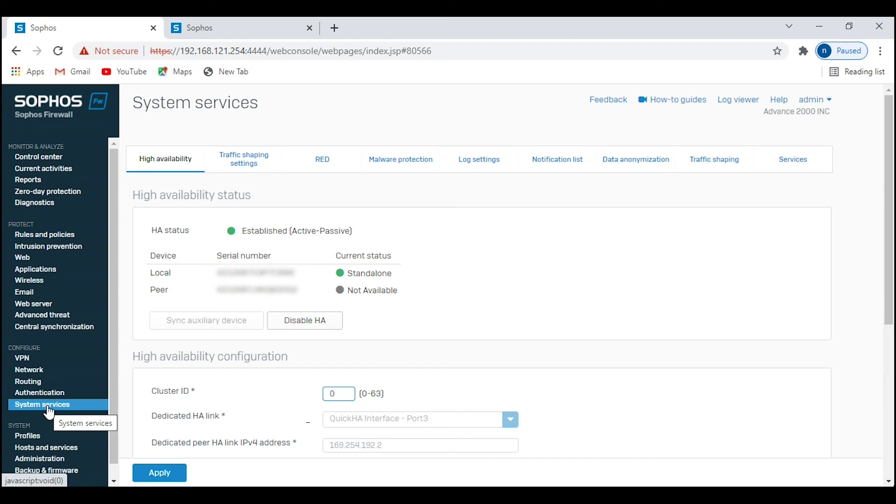
# Step: Reload the HA status to confirm Local Primary and Peer Auxiliary, then return to Control center
pyautogui.click(48, 405)
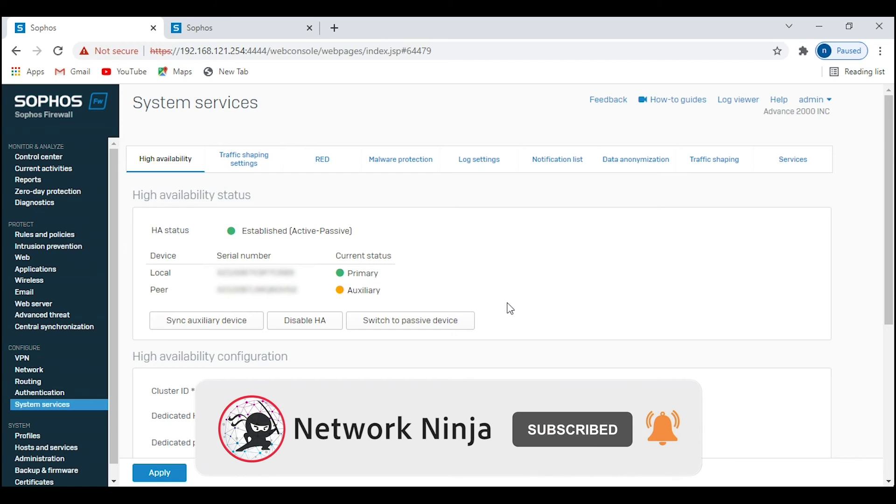
pyautogui.click(70, 405)
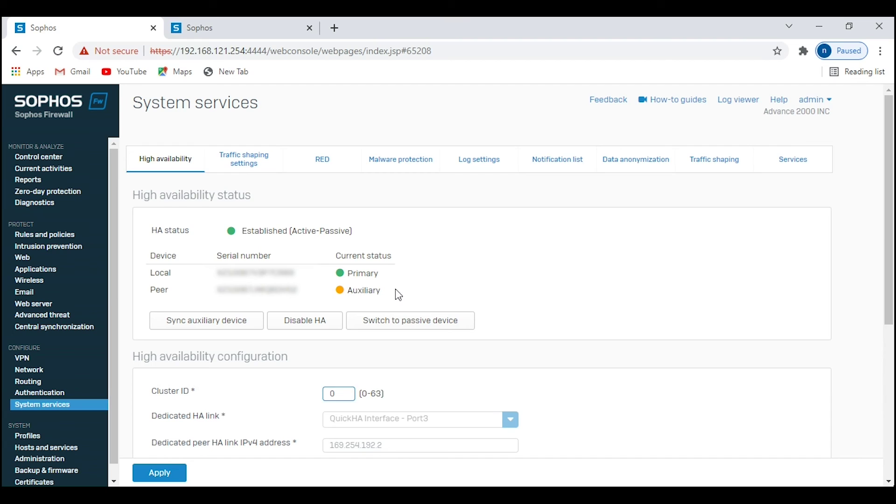
pyautogui.moveTo(398, 294); pyautogui.dragTo(347, 295)
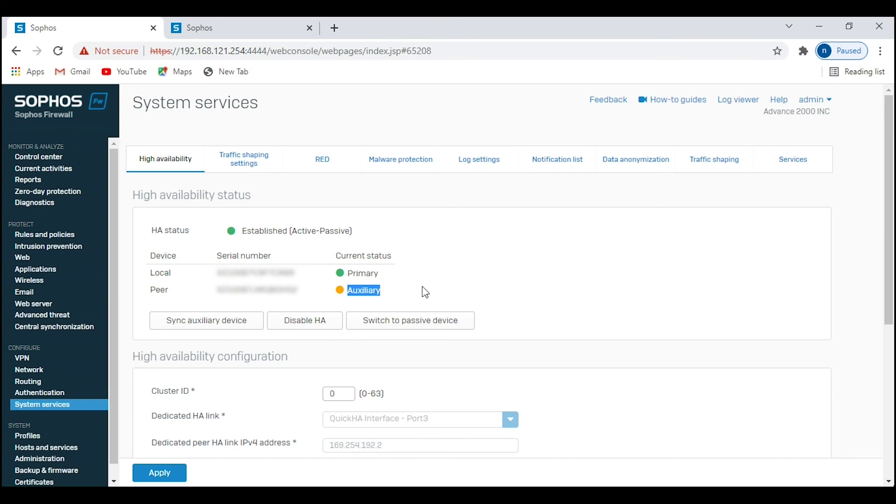
pyautogui.click(57, 157)
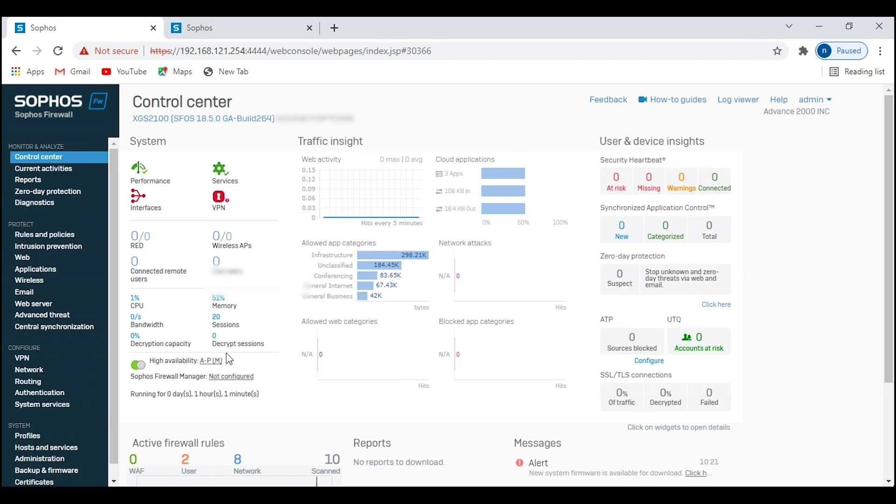
pyautogui.click(210, 363)
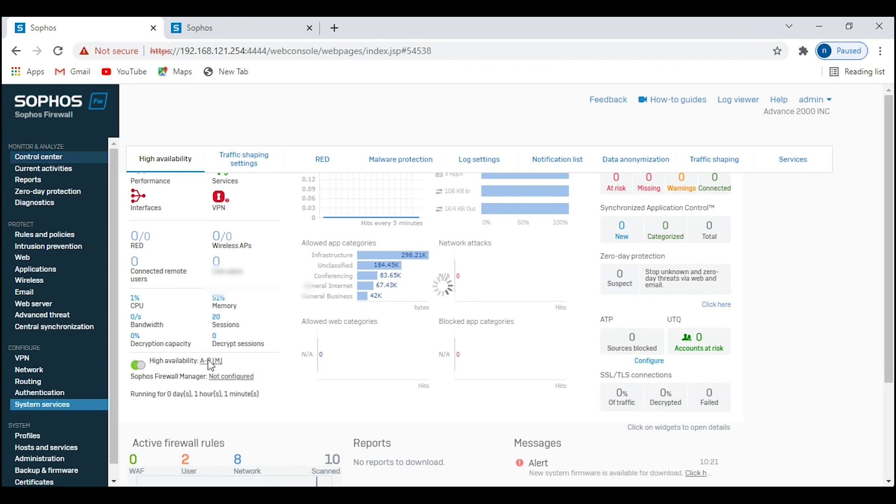
pyautogui.click(61, 158)
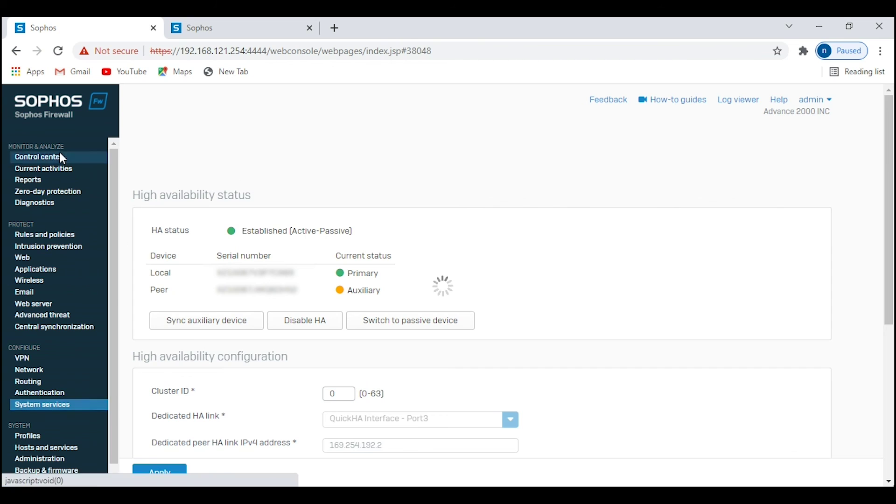